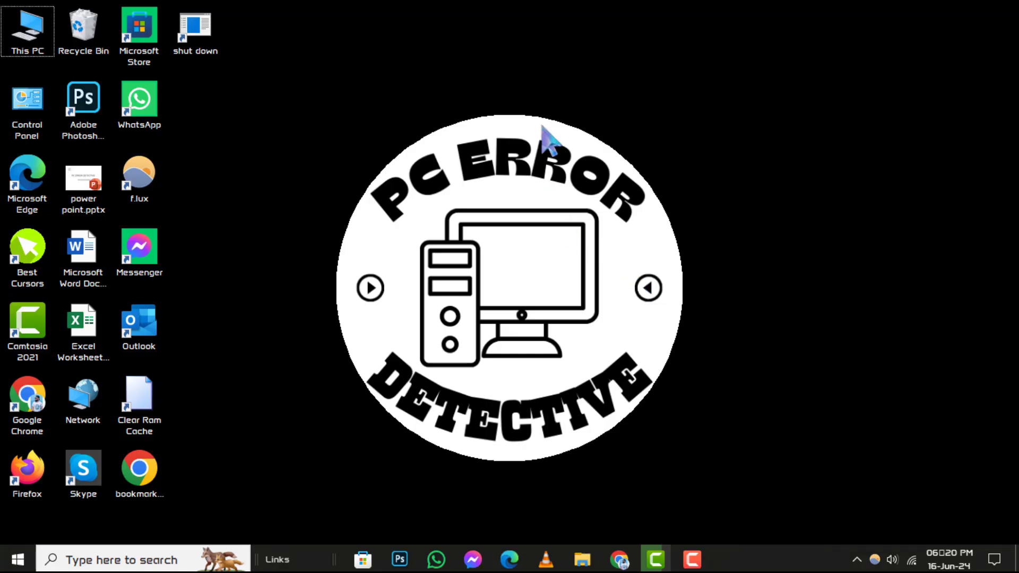
- Refresh the empty desktop, then bring up the taskbar menu to reach Task Manager
right_click(539, 125)
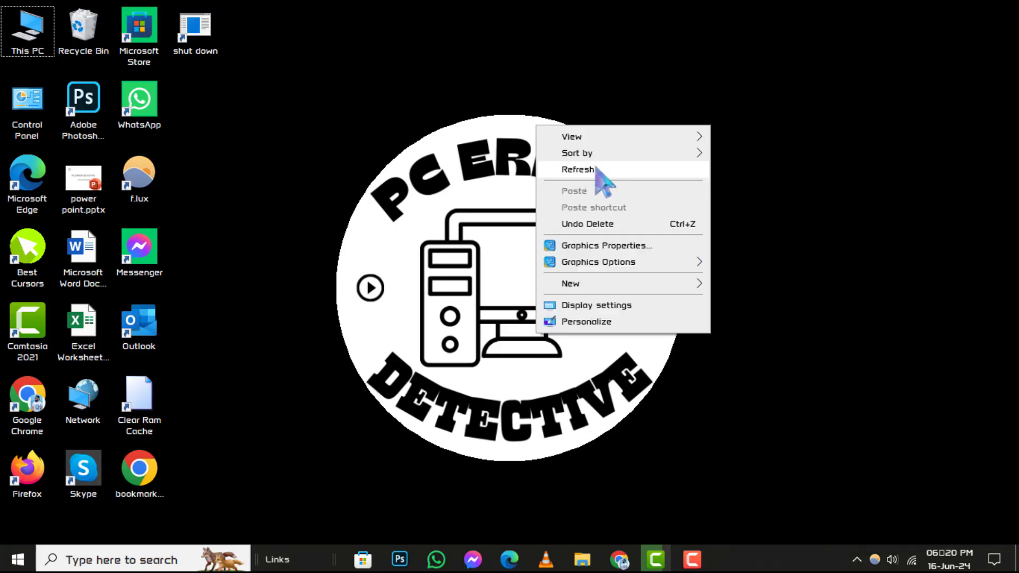
click(580, 170)
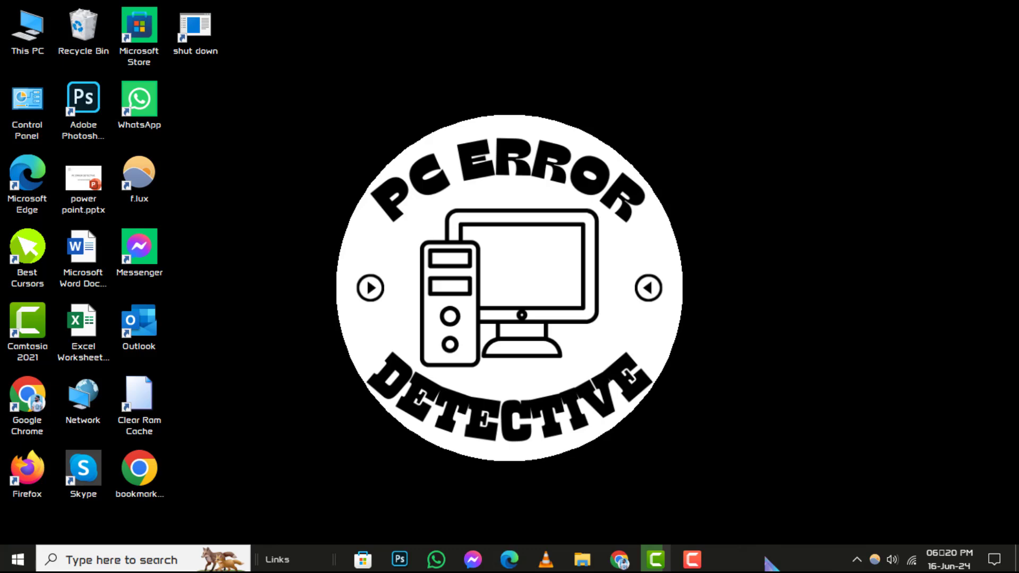
right_click(771, 561)
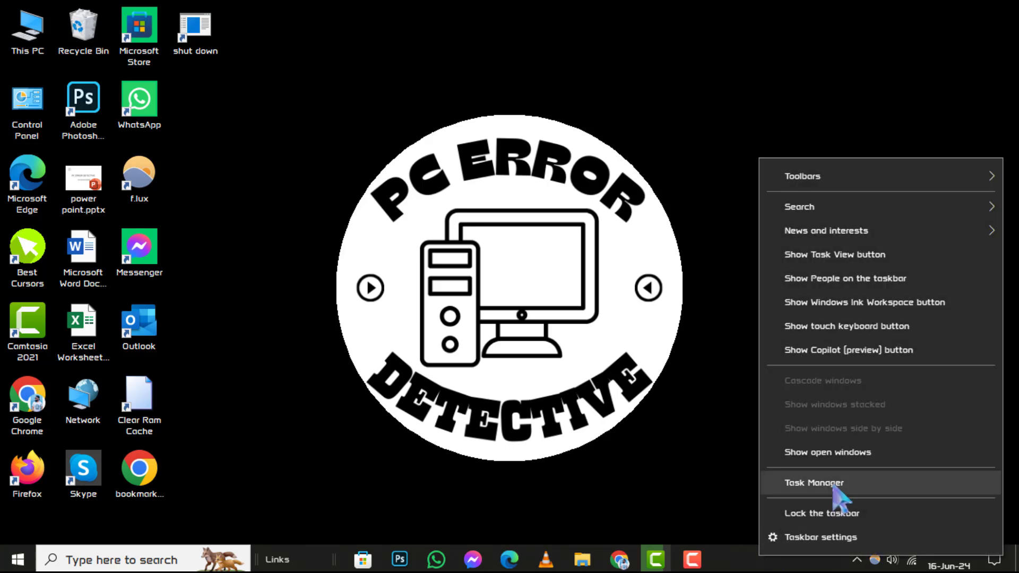
- Launch Task Manager, maximize it, and select Windows Explorer in the Apps list
click(814, 483)
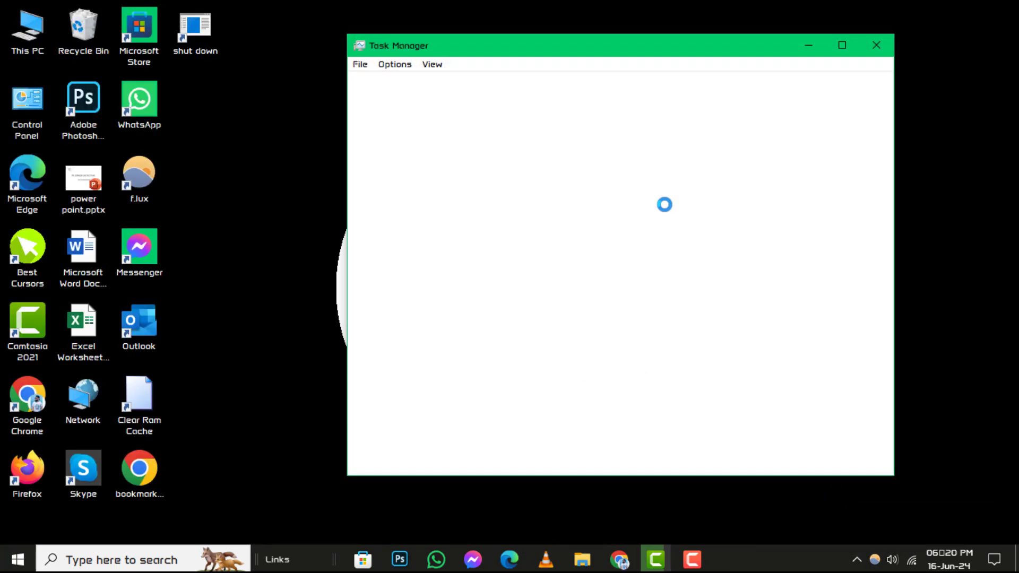
click(843, 46)
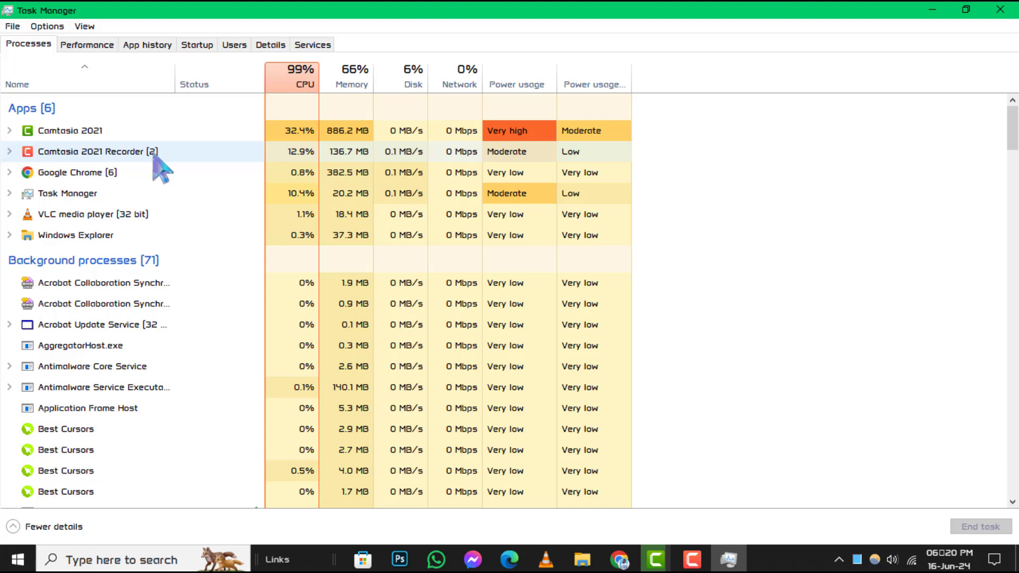
click(142, 240)
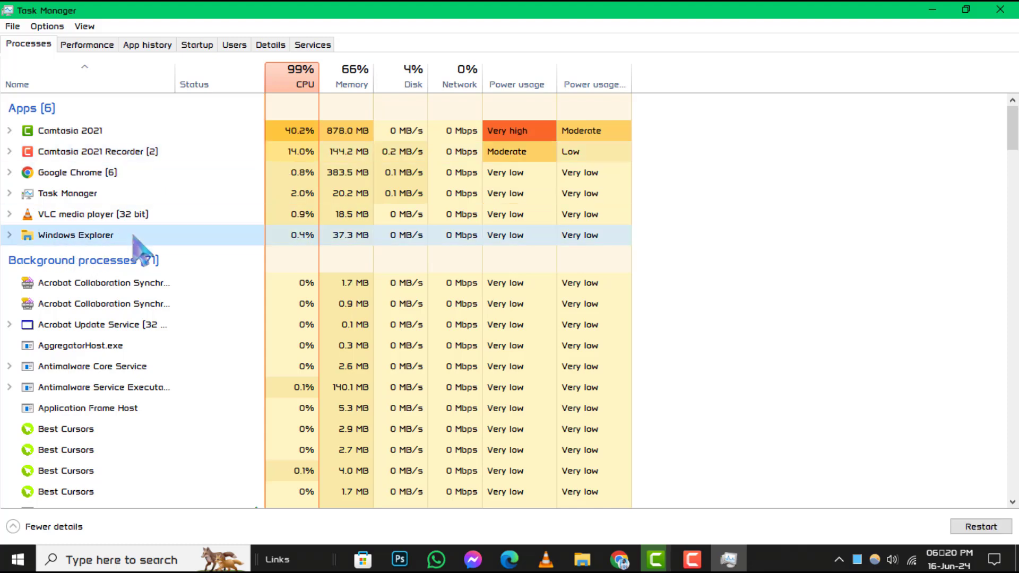
scroll(142, 247, down, 3)
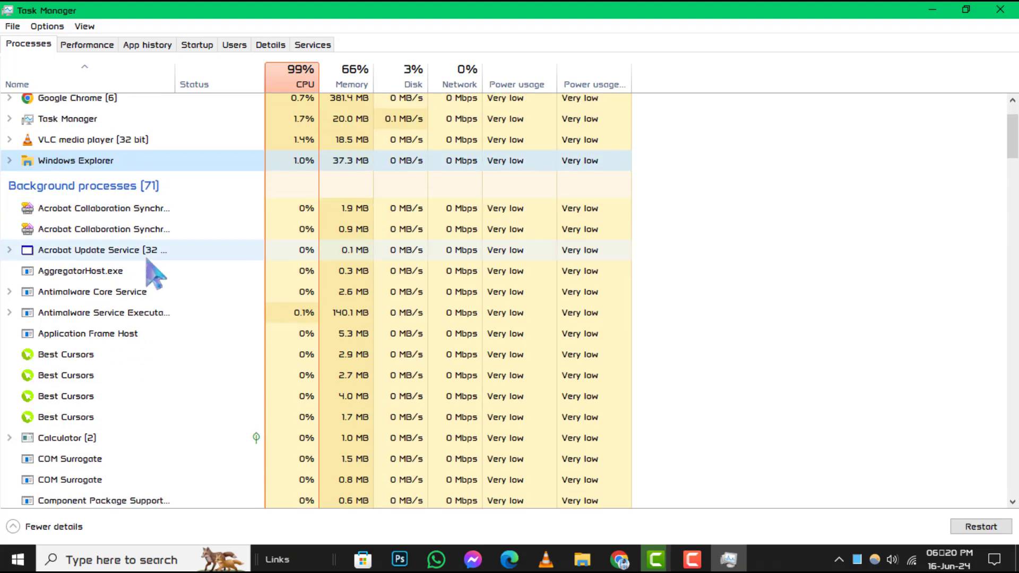
scroll(152, 334, down, 3)
scroll(156, 387, up, 3)
scroll(155, 388, up, 3)
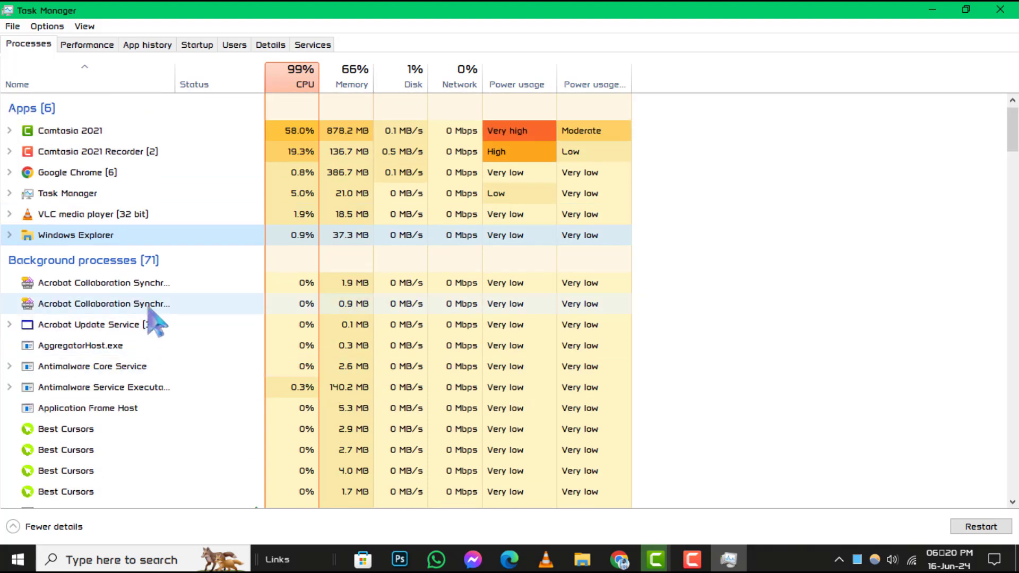
scroll(152, 319, down, 2)
scroll(151, 307, up, 2)
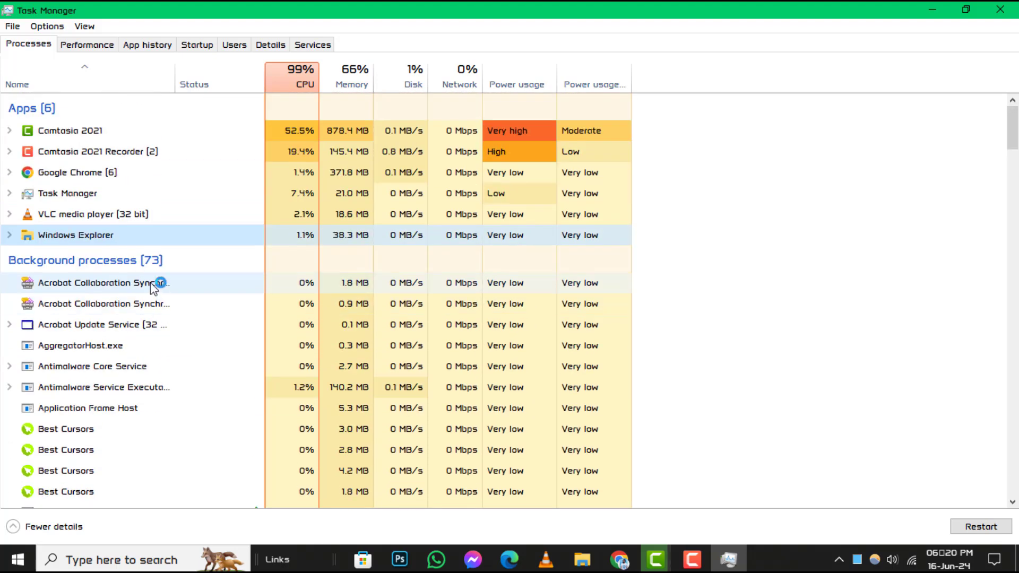
- Force-quit the Windows Explorer process using End task from its context menu
right_click(118, 241)
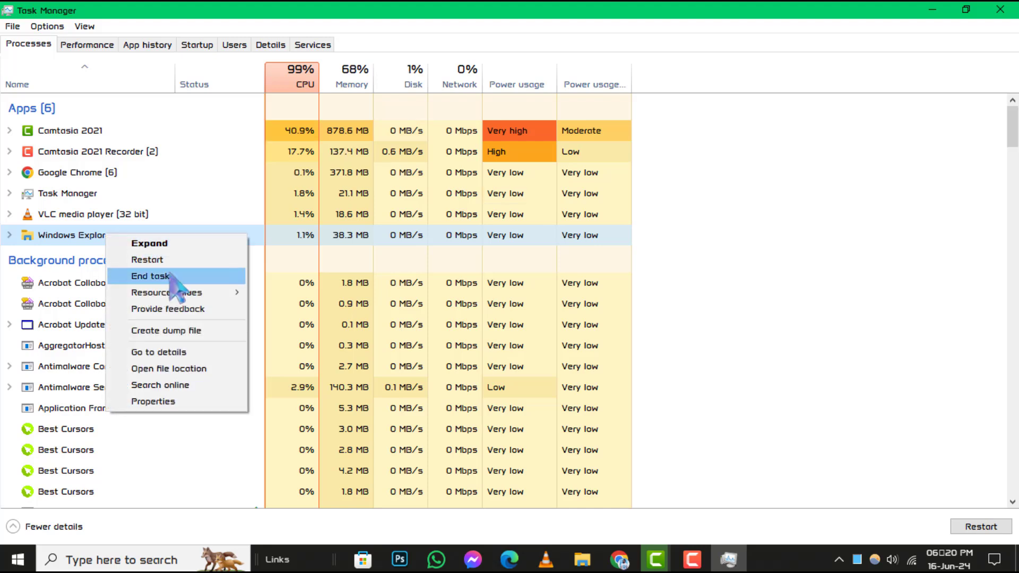
click(151, 275)
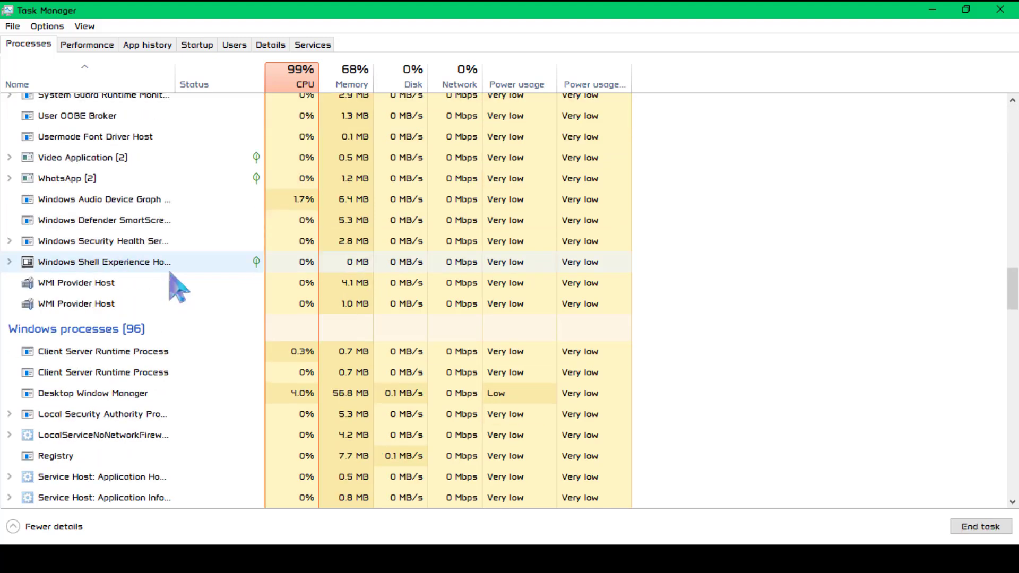